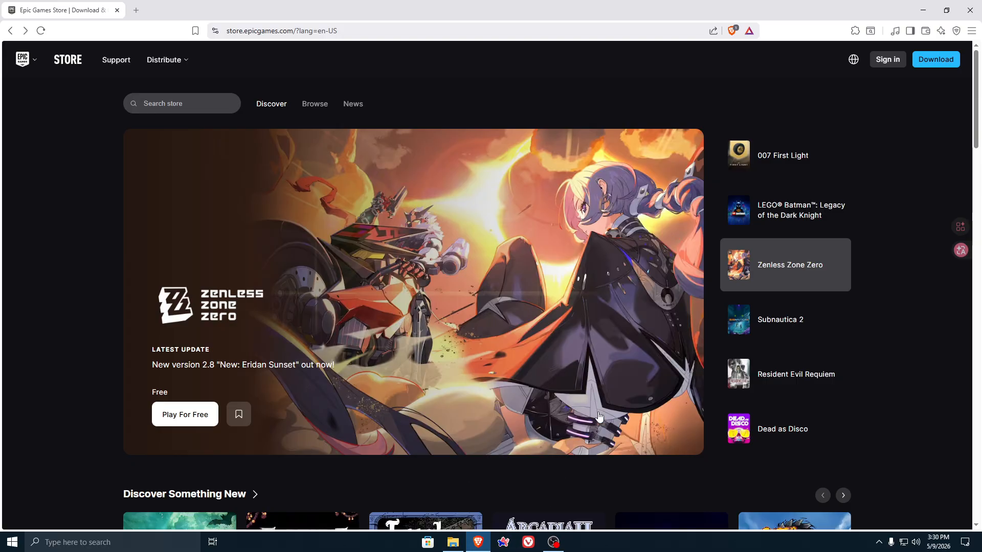
# - Search the web for "epic games" and open the Epic Games Store website from the results
pyautogui.moveTo(243, 33); pyautogui.dragTo(295, 33)
pyautogui.doubleClick(380, 33)
pyautogui.hotkey('ctrl', 'a')
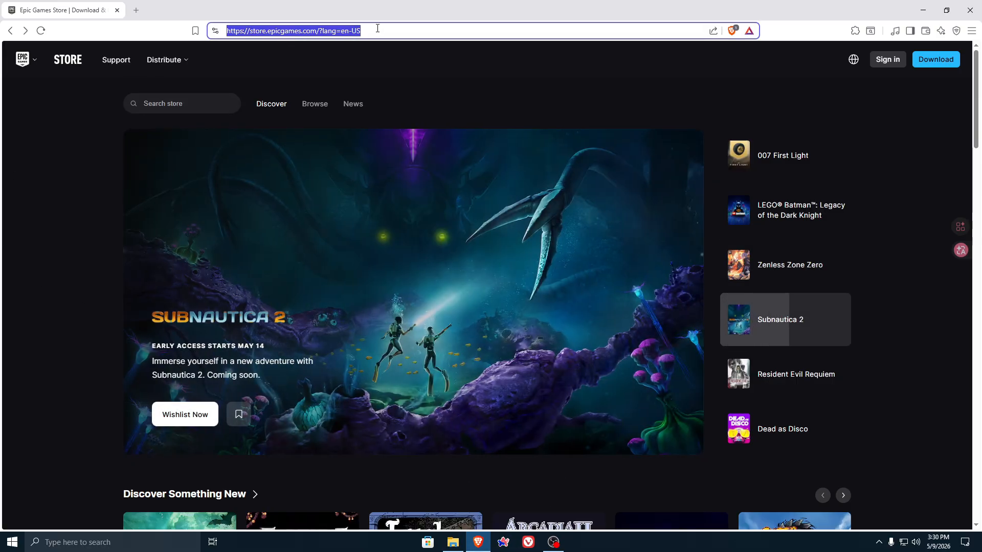
pyautogui.write('epic games')
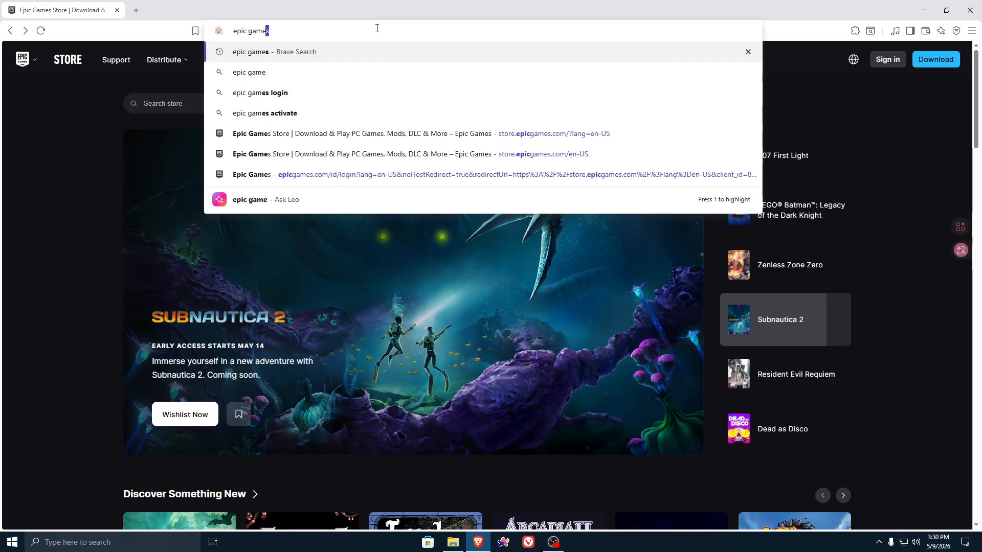
pyautogui.press('Return')
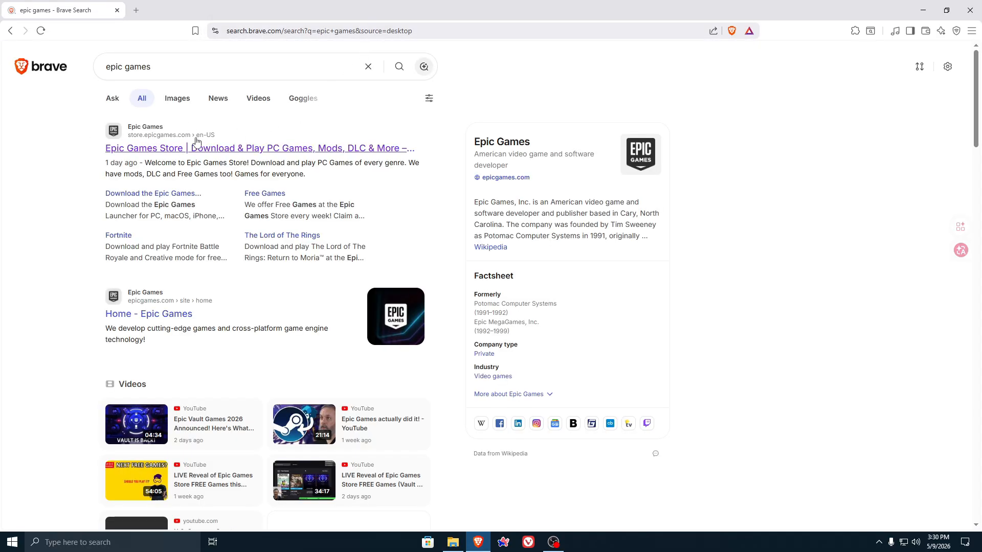
pyautogui.click(254, 150)
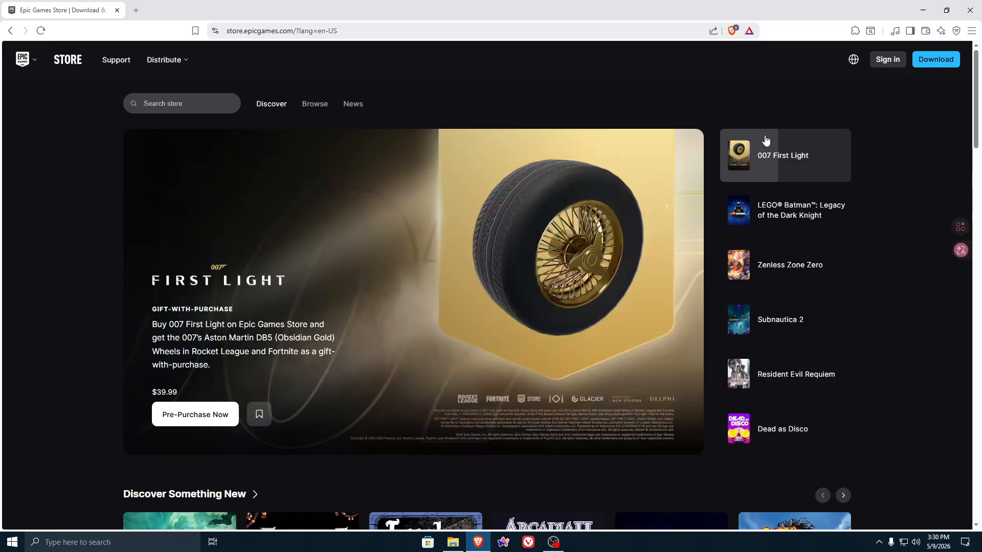
# - Download the Epic Games installer from the store website and run it from its download folder
pyautogui.click(881, 61)
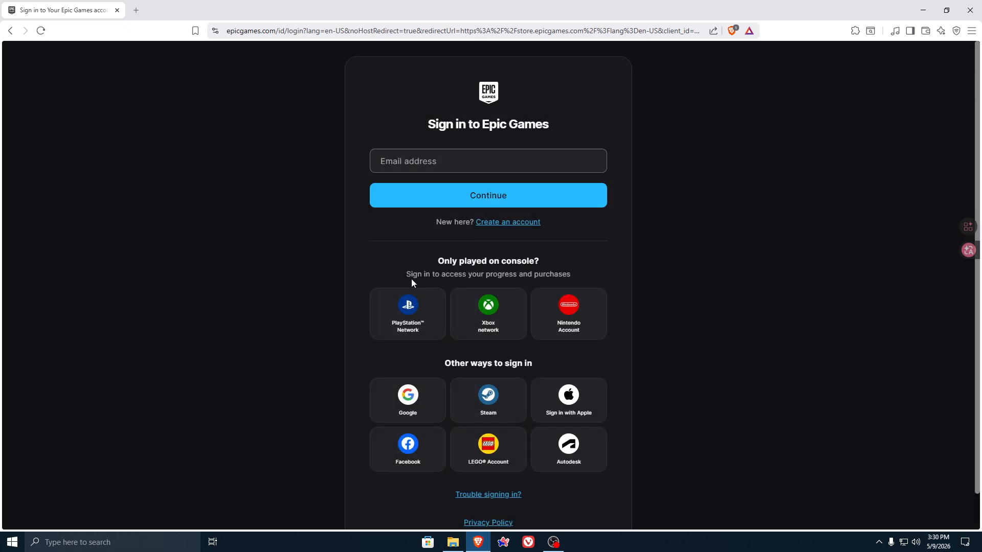
pyautogui.hotkey('alt', 'Left')
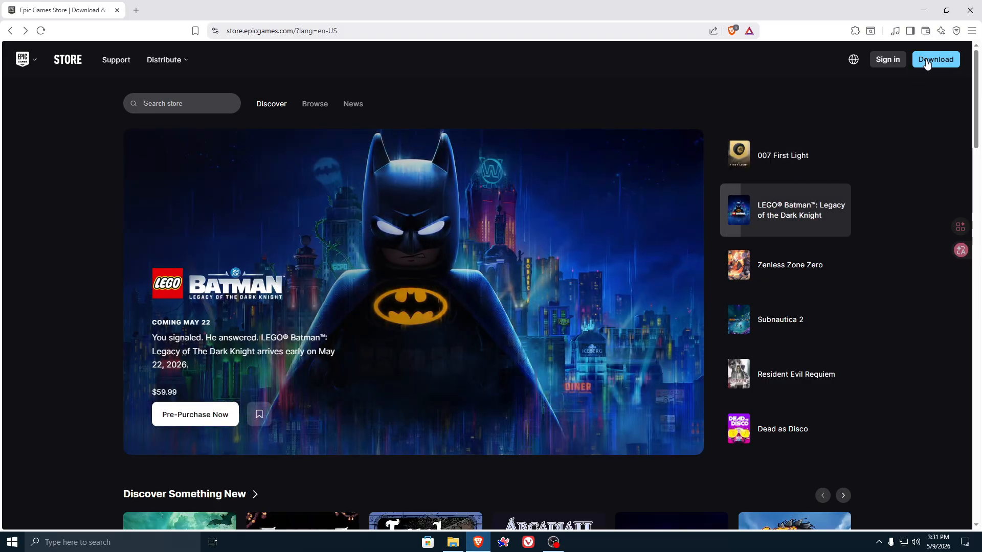
pyautogui.click(935, 60)
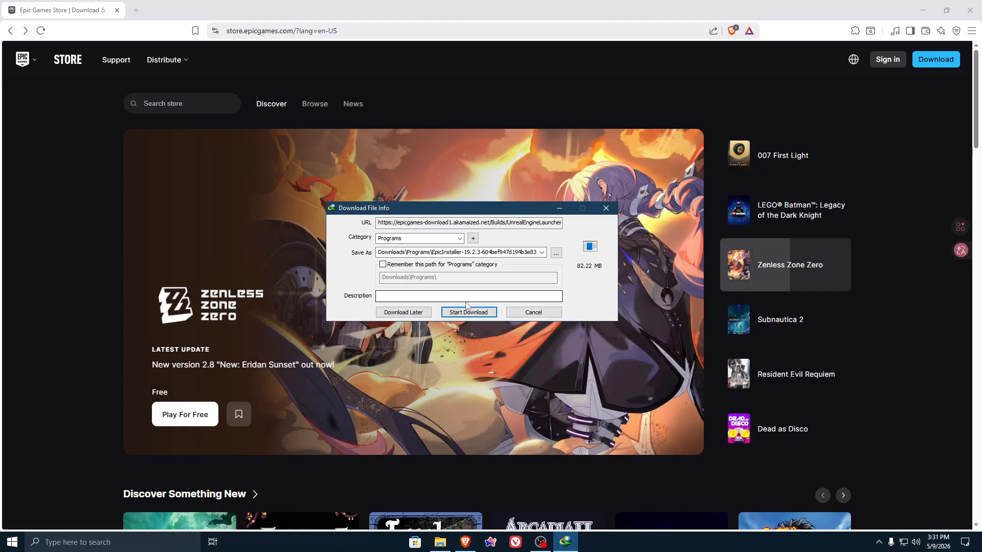
pyautogui.click(488, 315)
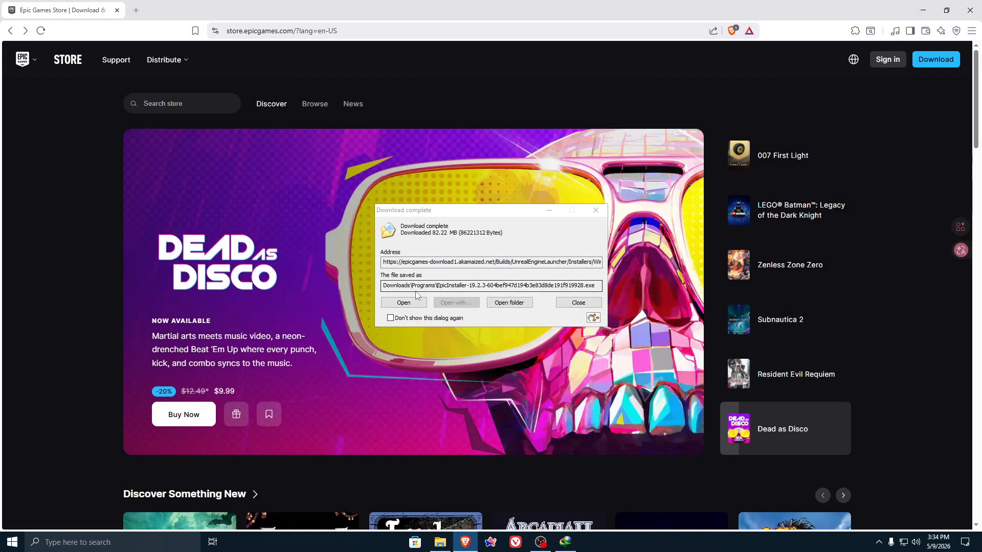
pyautogui.click(509, 302)
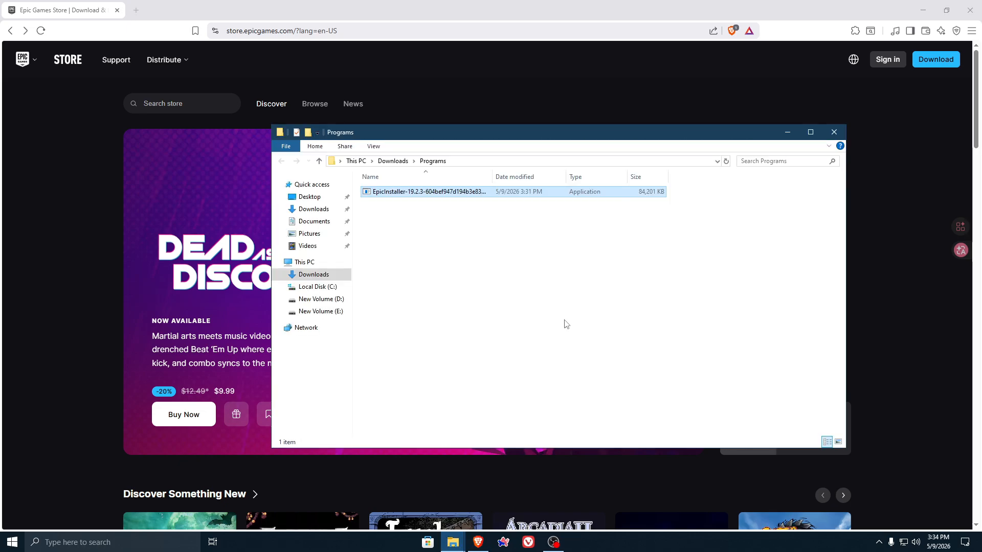
pyautogui.doubleClick(471, 192)
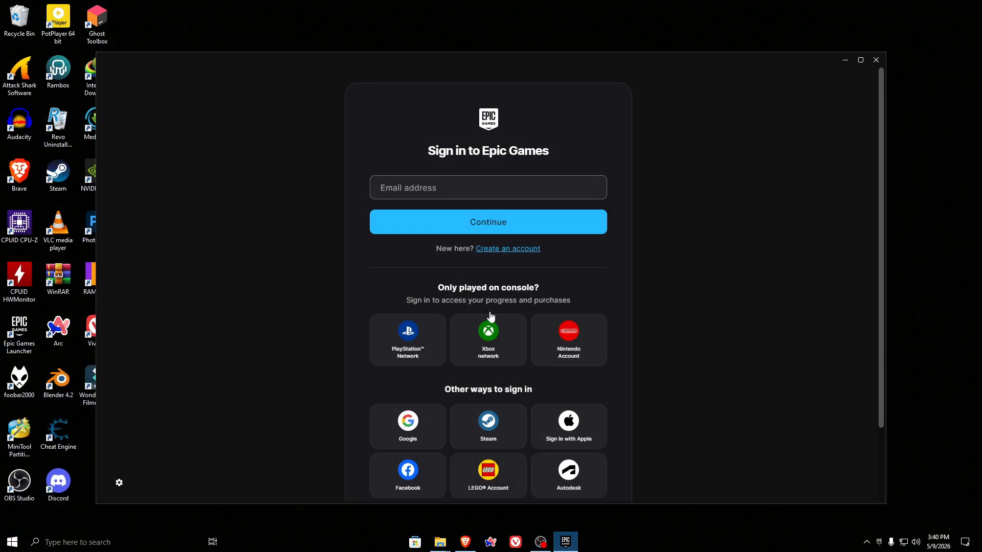
# - Sign in to the Epic Games Launcher with the account's email address and password
pyautogui.click(454, 189)
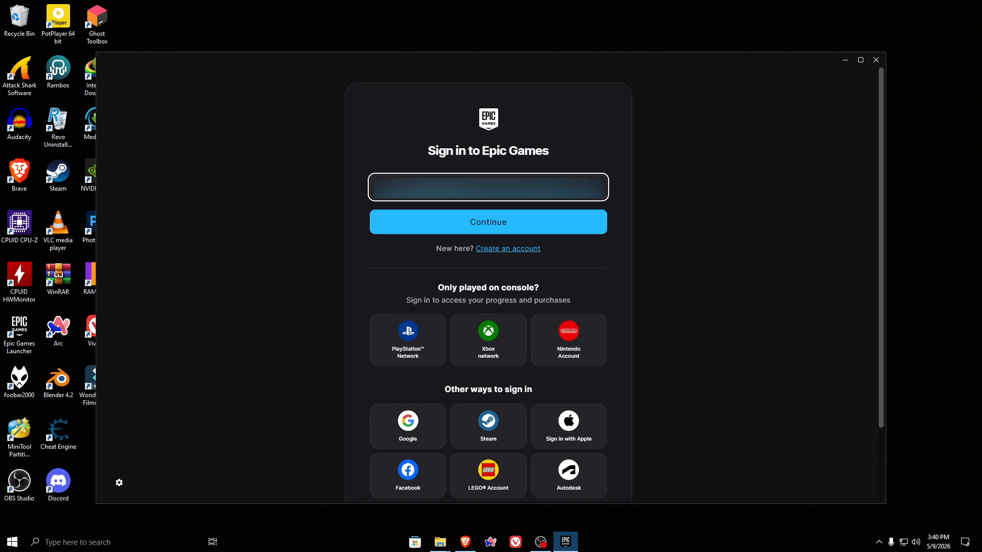
pyautogui.press('Return')
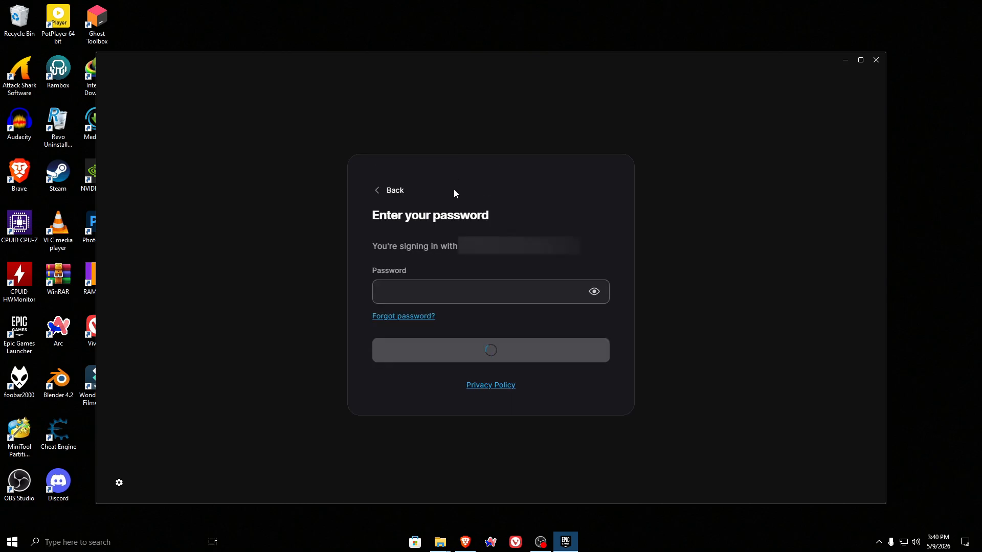
pyautogui.click(530, 295)
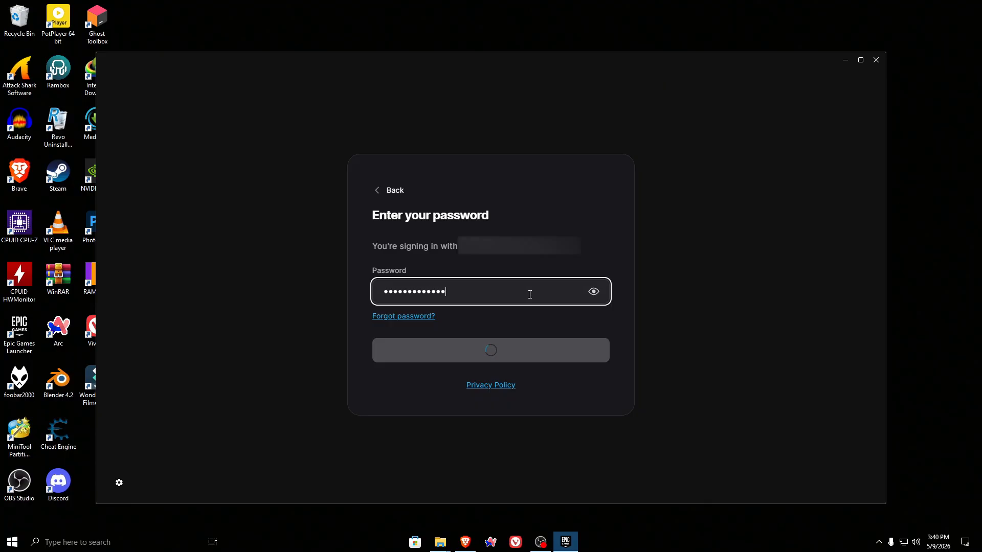
pyautogui.click(527, 353)
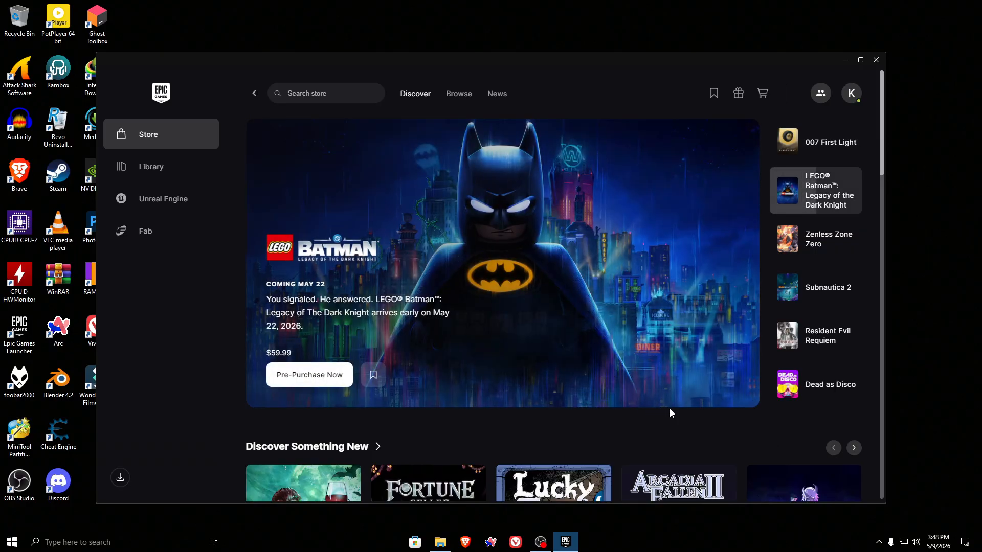
# - Look over the store's Discover page and open the Unreal Engine library with its engine versions
pyautogui.scroll(-5, 778, 327)
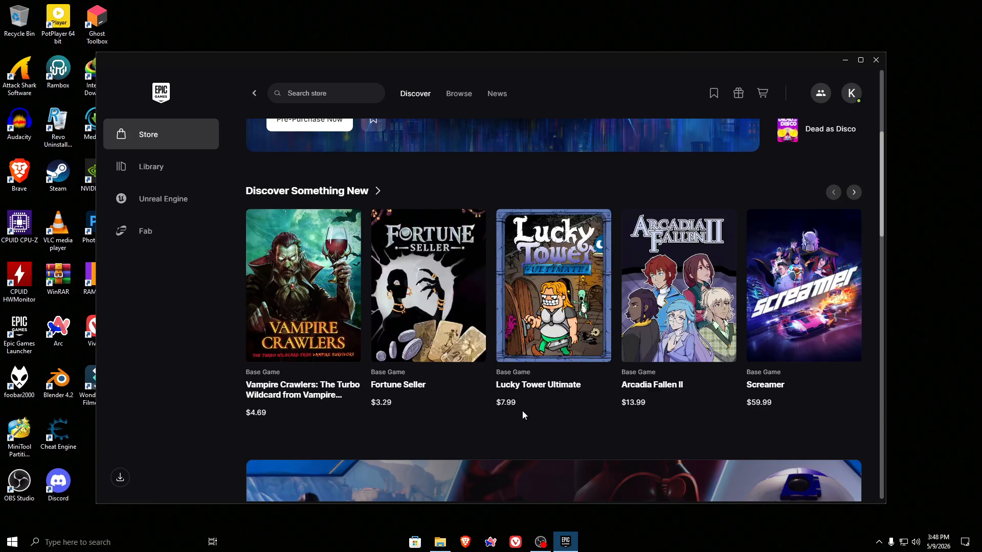
pyautogui.scroll(-5, 624, 421)
pyautogui.scroll(10, 621, 419)
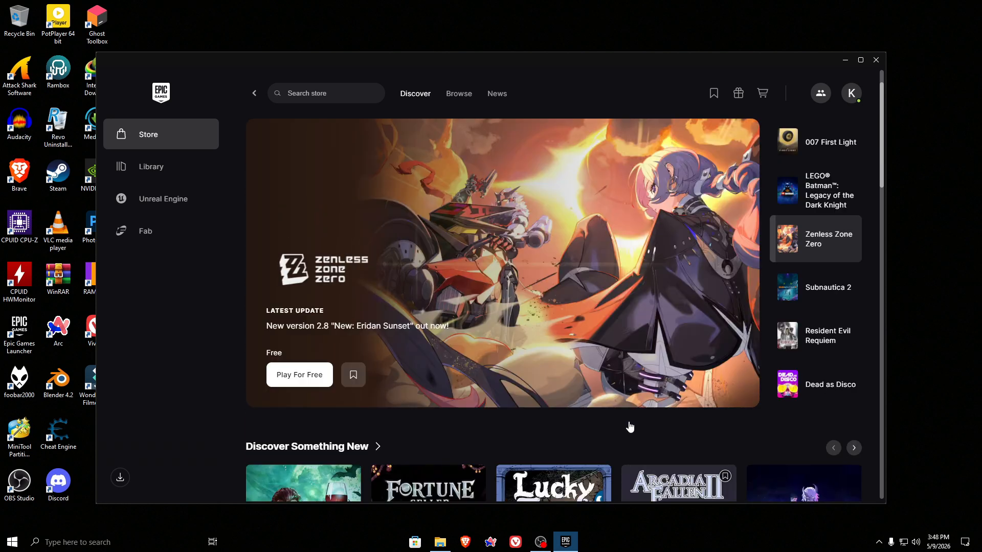
pyautogui.click(160, 201)
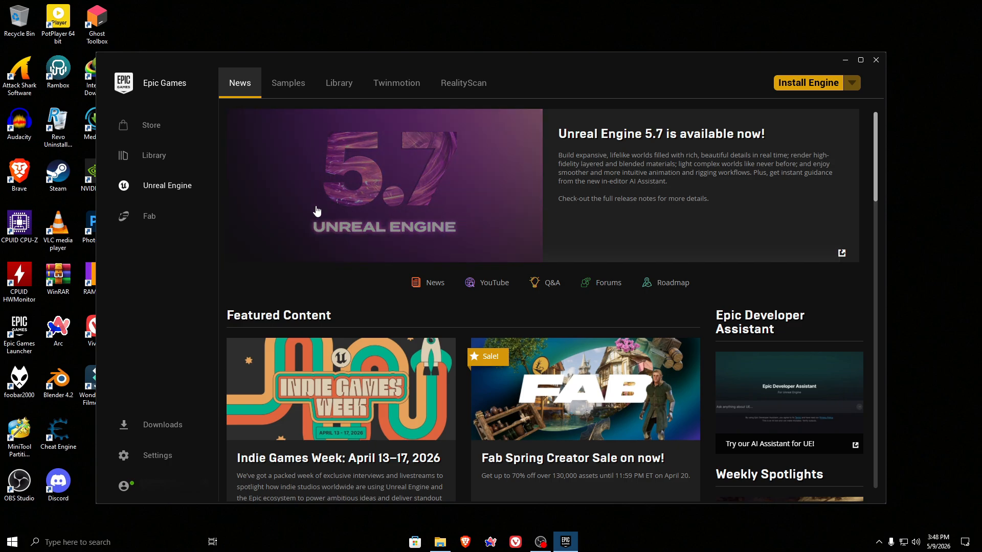
pyautogui.click(333, 91)
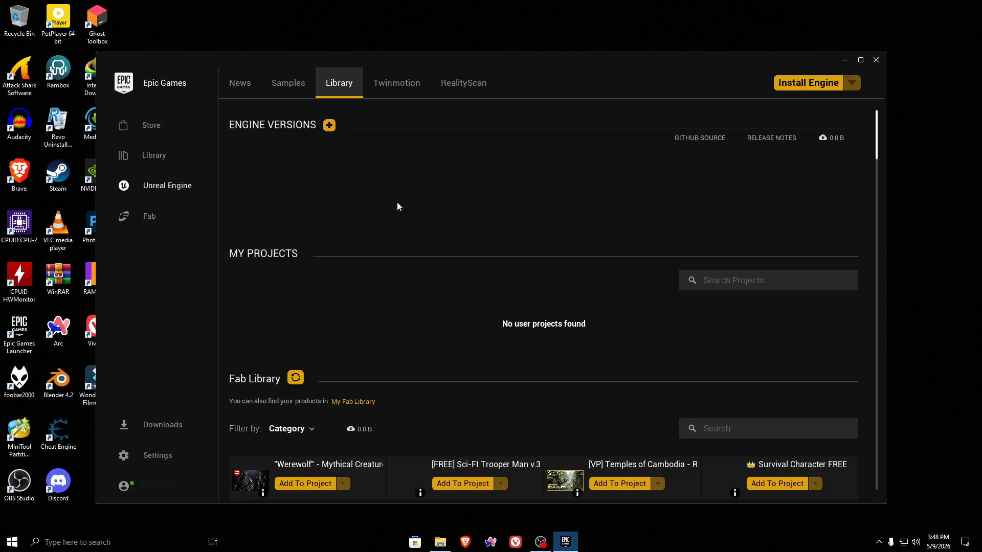
# - Add an engine version slot to the library and set its version to 5.6.1
pyautogui.click(329, 127)
pyautogui.click(327, 161)
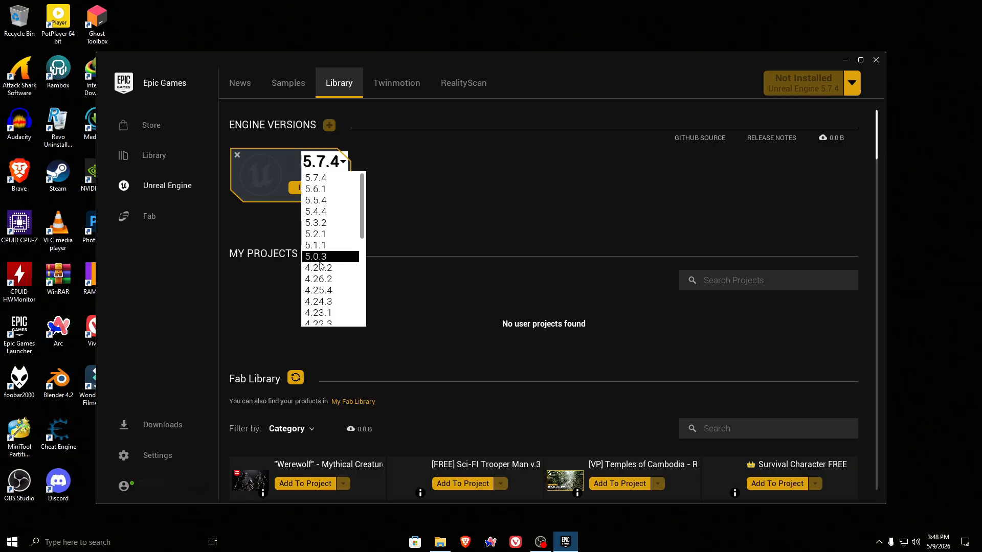
pyautogui.scroll(-6, 345, 281)
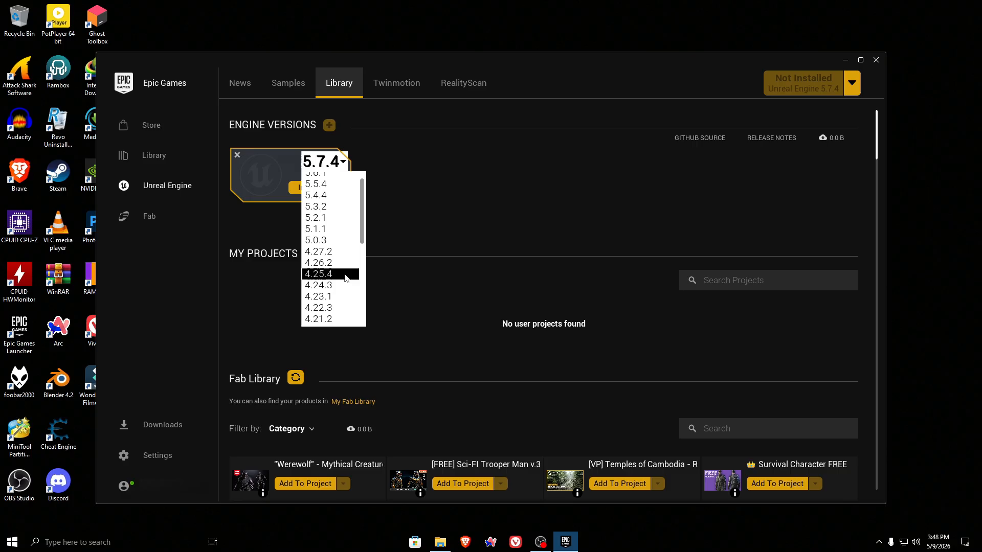
pyautogui.scroll(6, 345, 277)
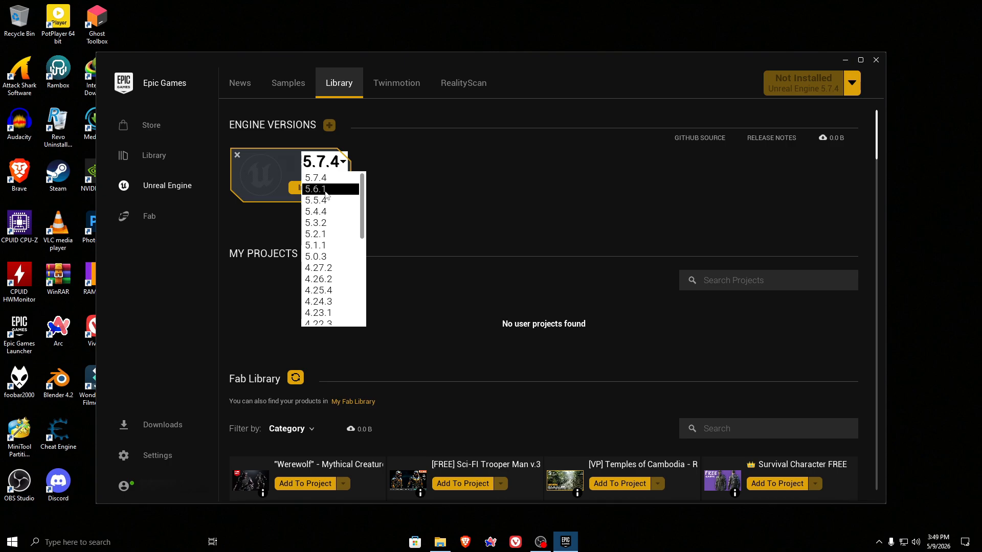
pyautogui.click(329, 190)
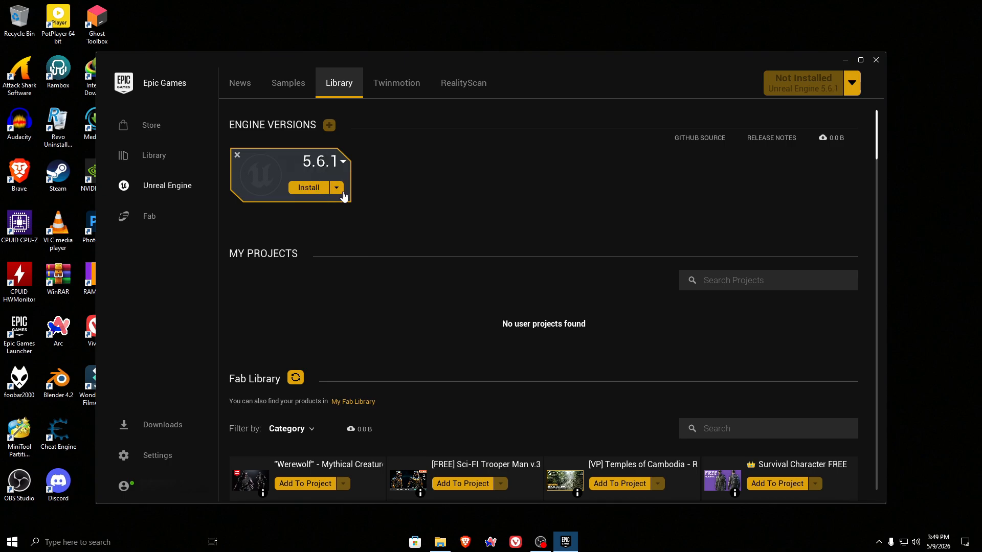
# - Begin the Unreal Engine 5.6.1 installation and check the available folders, keeping C:\Program Files\Epic Games as the location
pyautogui.click(308, 190)
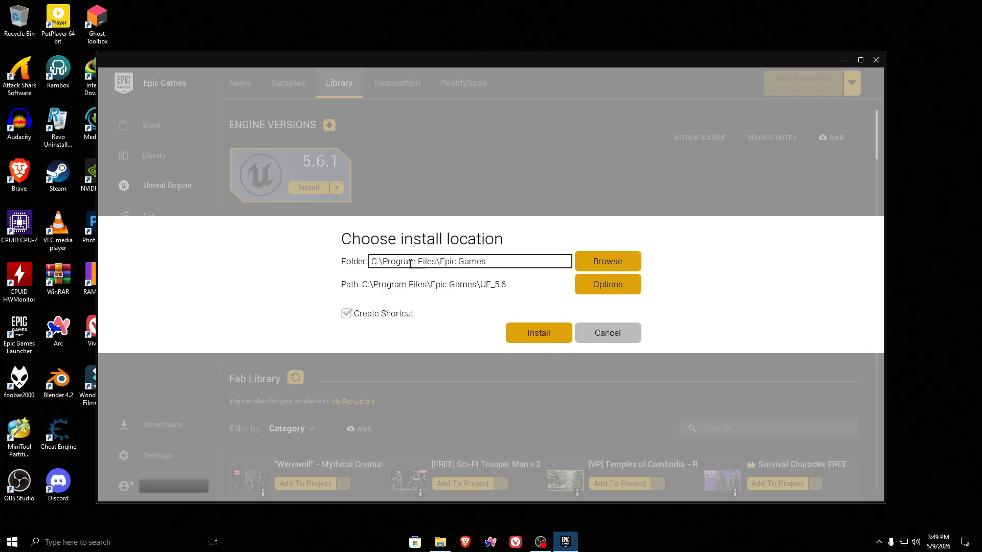
pyautogui.click(593, 263)
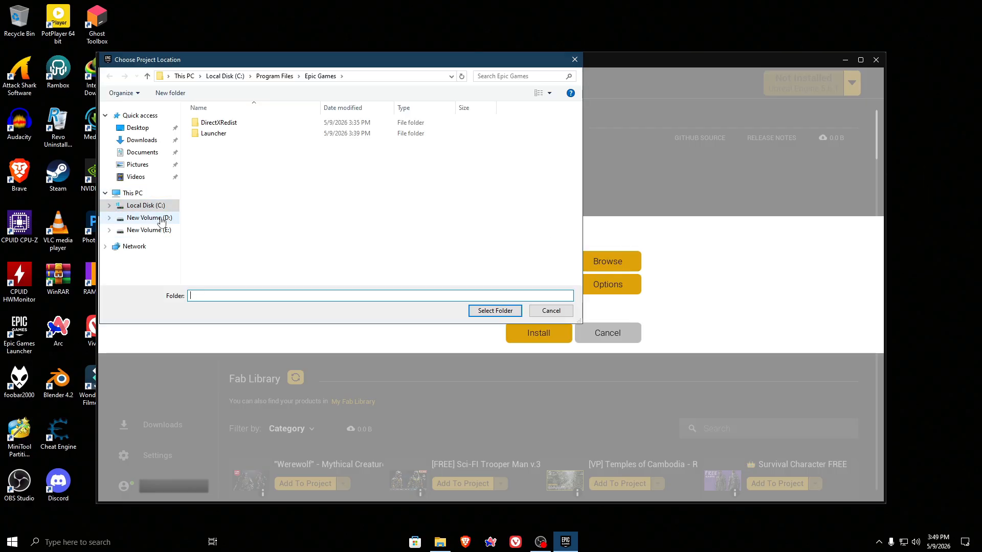
pyautogui.click(574, 60)
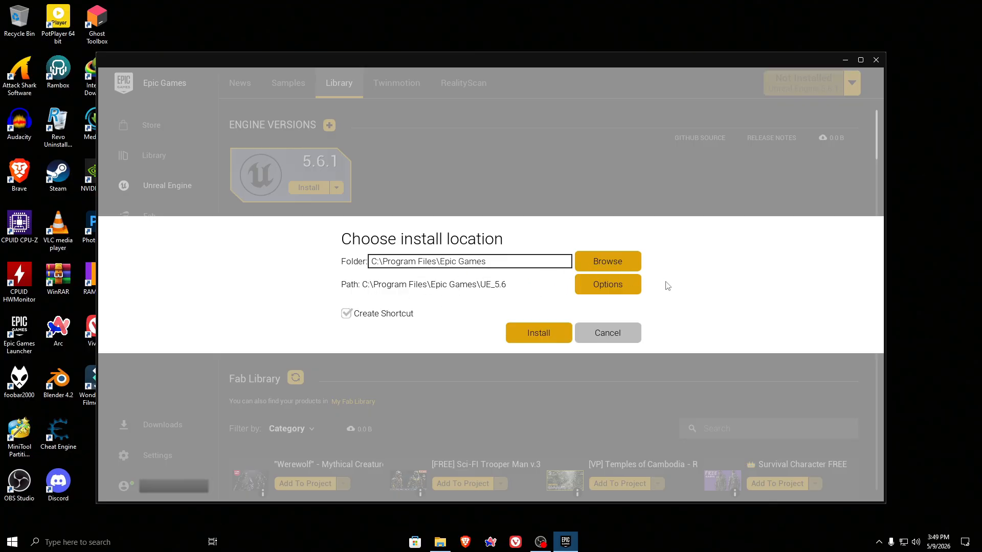
# - Apply the installation options with Starter Content, Templates and Feature Packs, and Engine Source selected, and install the engine
pyautogui.click(605, 292)
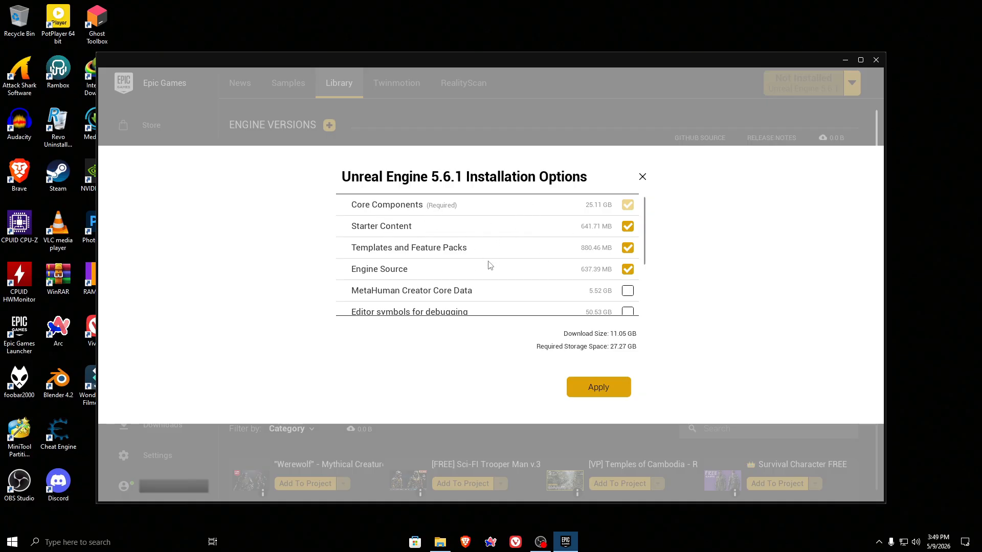
pyautogui.scroll(-4, 491, 271)
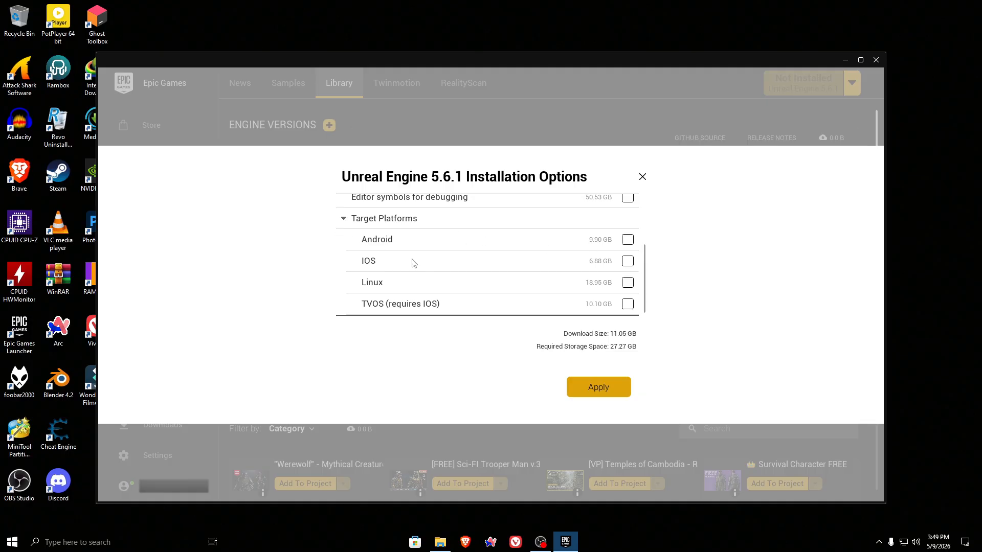
pyautogui.scroll(4, 412, 279)
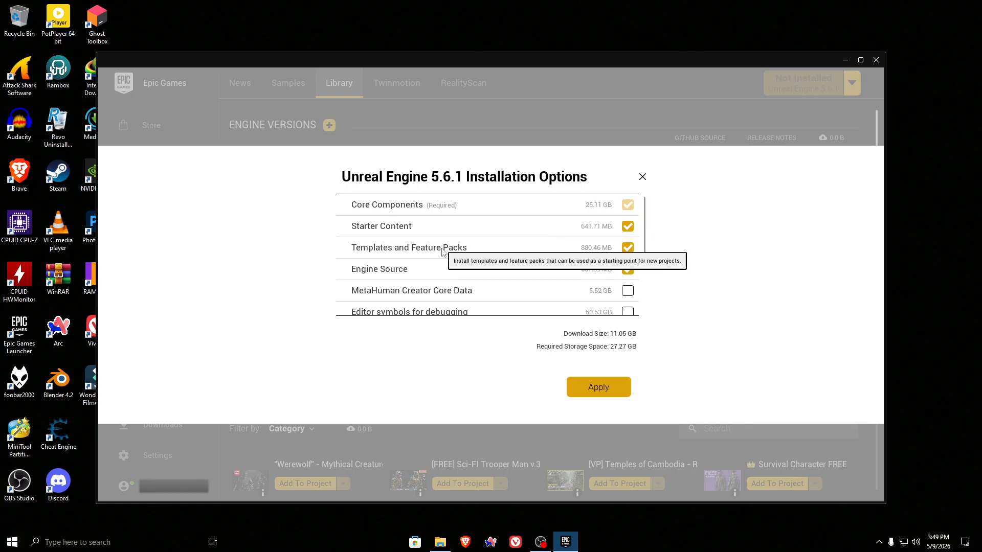
pyautogui.scroll(-1, 489, 277)
pyautogui.scroll(-1, 490, 278)
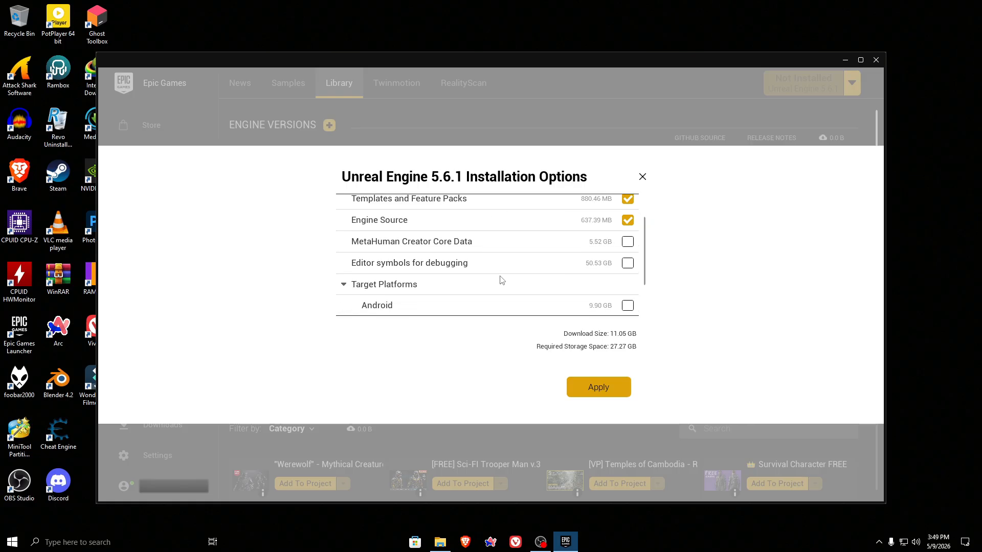
pyautogui.click(606, 389)
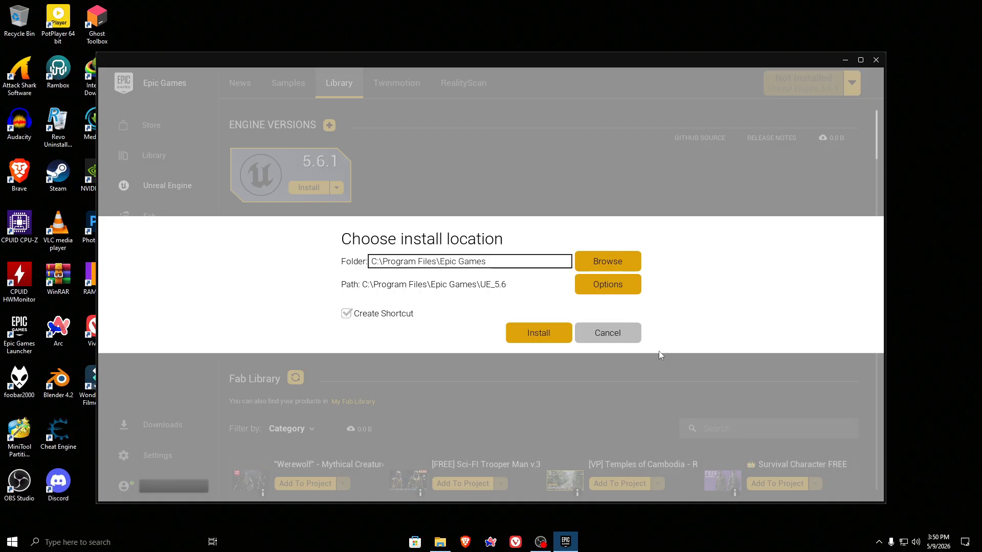
pyautogui.click(549, 338)
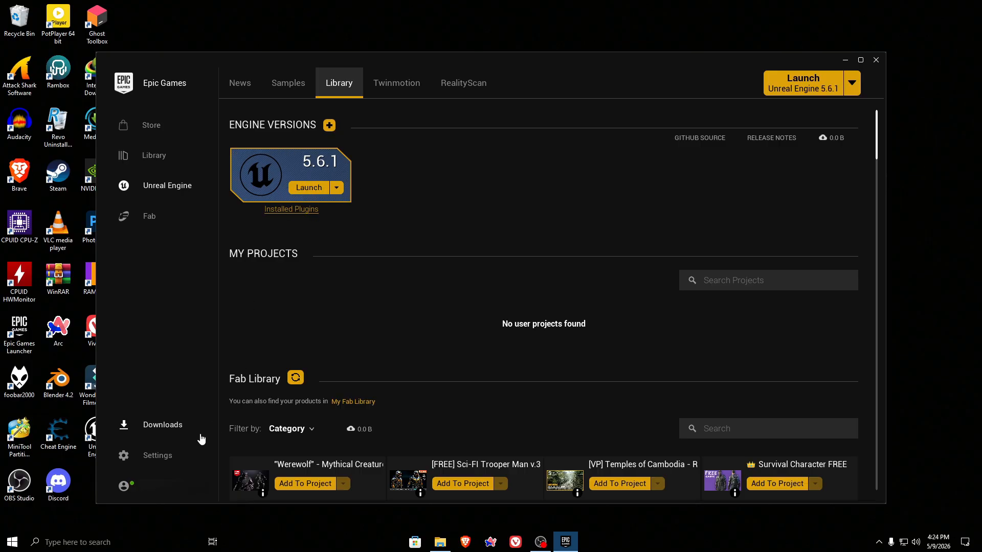
# - Mark all recent download activity as seen and close the downloads window
pyautogui.click(146, 434)
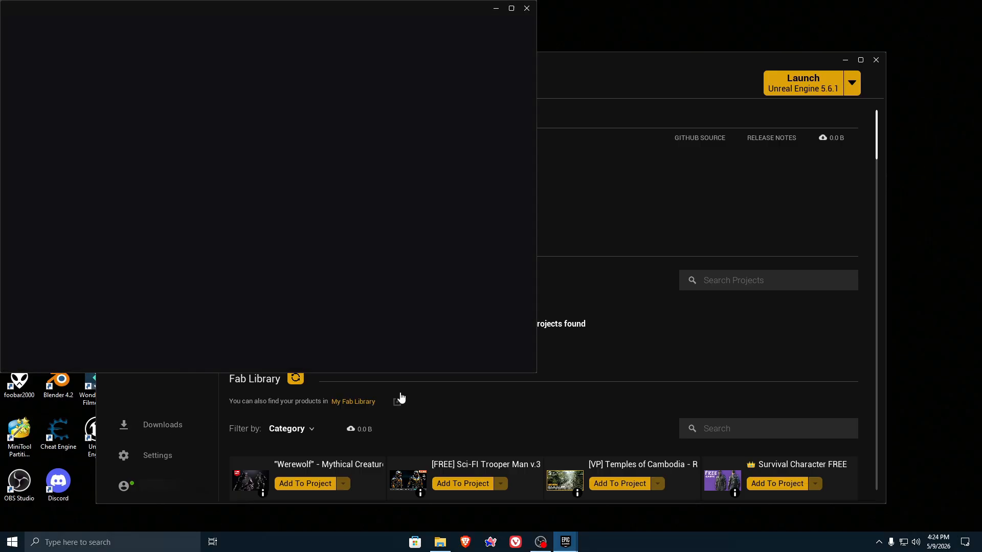
pyautogui.moveTo(328, 8); pyautogui.dragTo(390, 37)
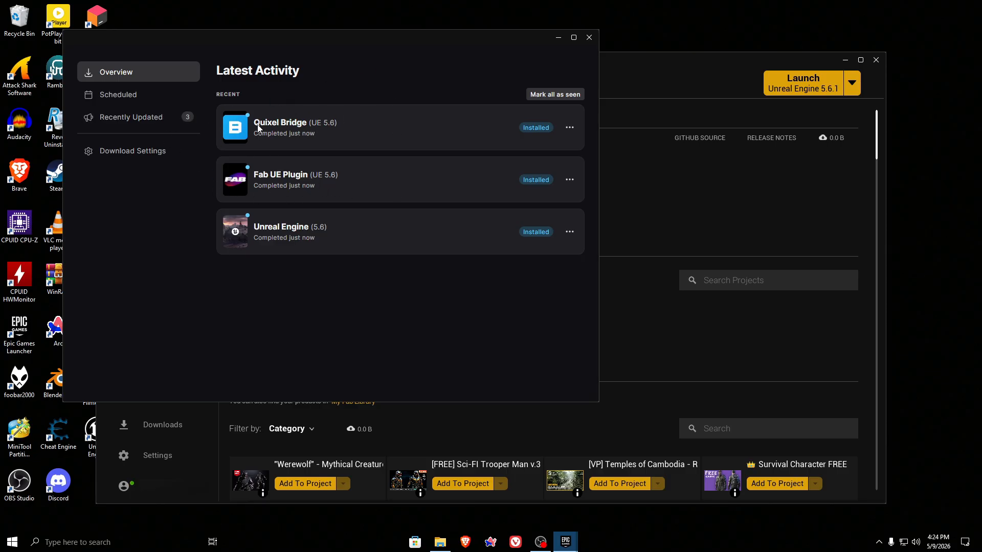
pyautogui.click(559, 95)
pyautogui.click(589, 38)
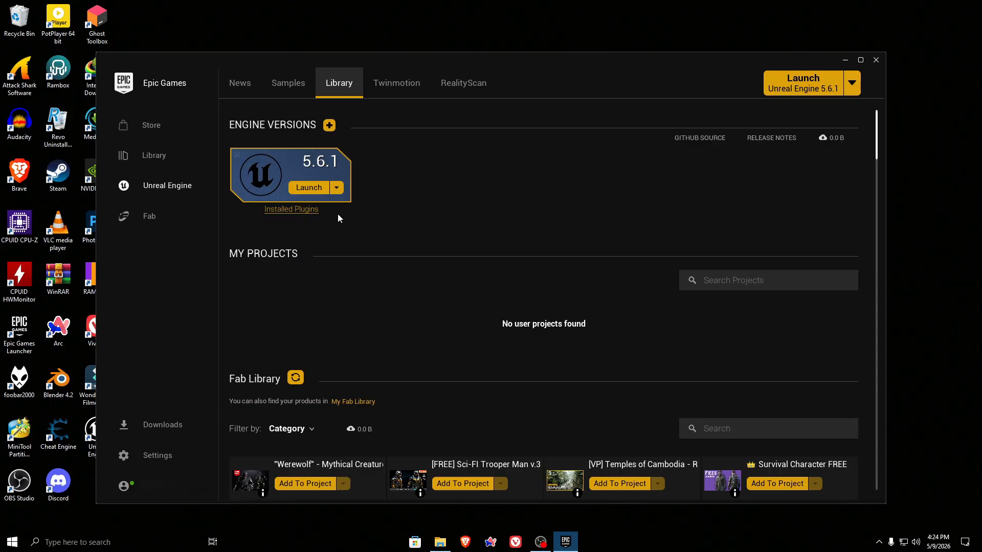
# - Launch Unreal Engine 5.6.1 and allow UnrealEditor through the firewall on both private and public networks
pyautogui.click(310, 188)
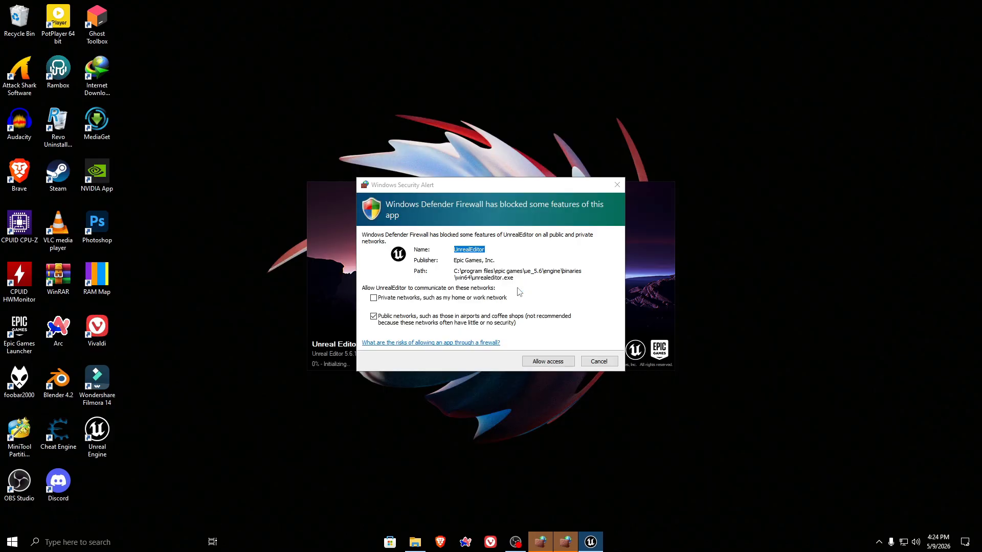
pyautogui.click(375, 297)
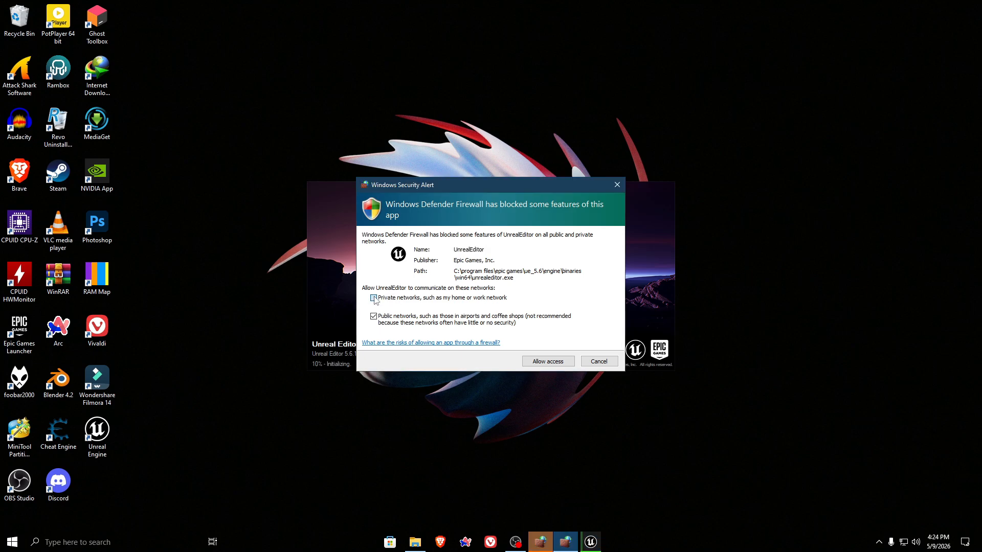
pyautogui.click(548, 363)
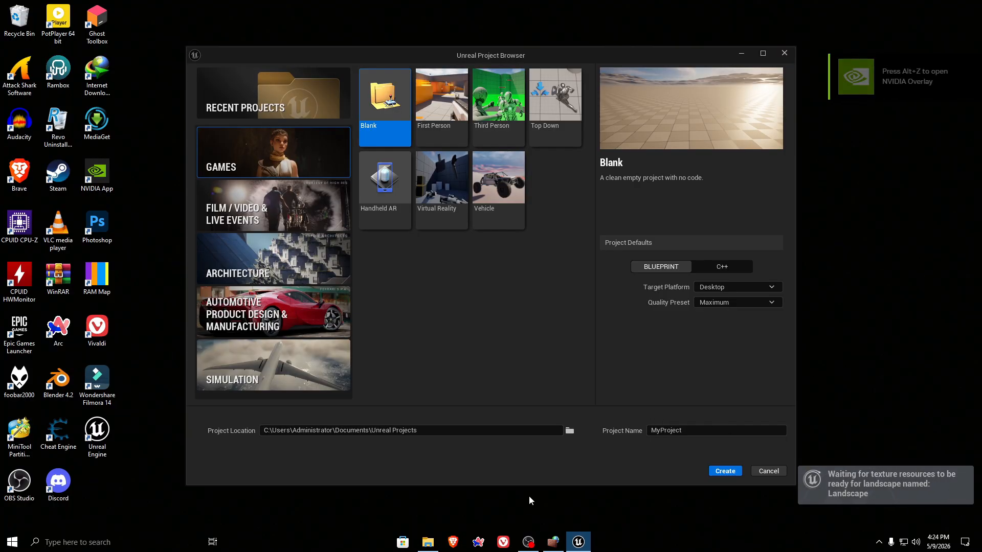
# - Bring up the pending firewall alert and allow the UE5 runtime traces hub on private and public networks
pyautogui.click(553, 542)
pyautogui.click(374, 298)
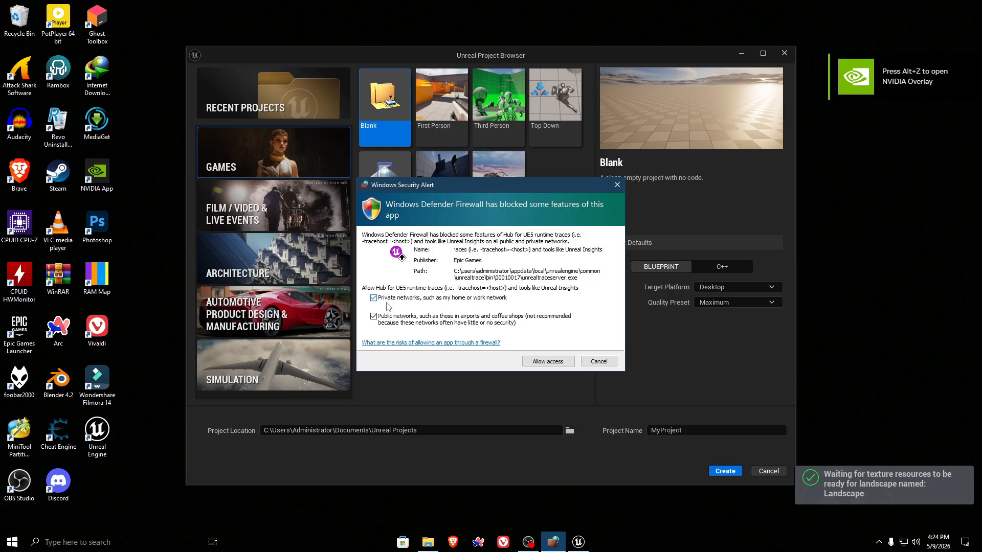
pyautogui.click(548, 362)
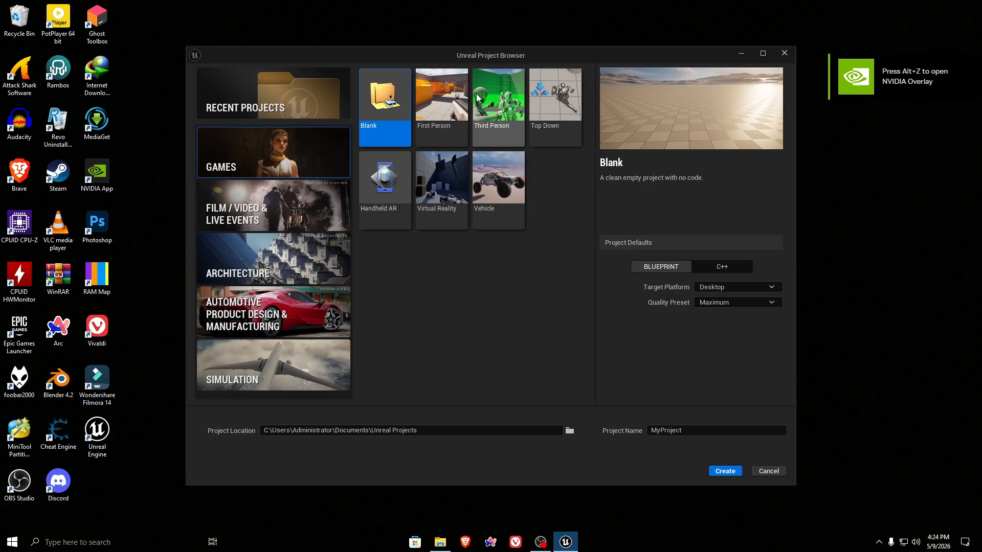
# - Create a Games project named MyProject from the Third Person template with the default Blueprint, Desktop and Maximum settings
pyautogui.click(499, 115)
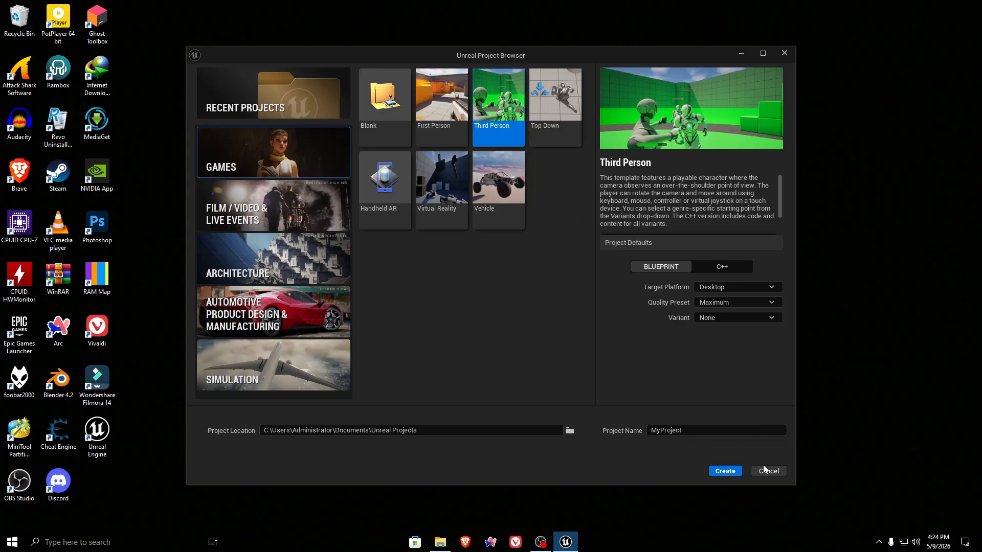
pyautogui.click(724, 470)
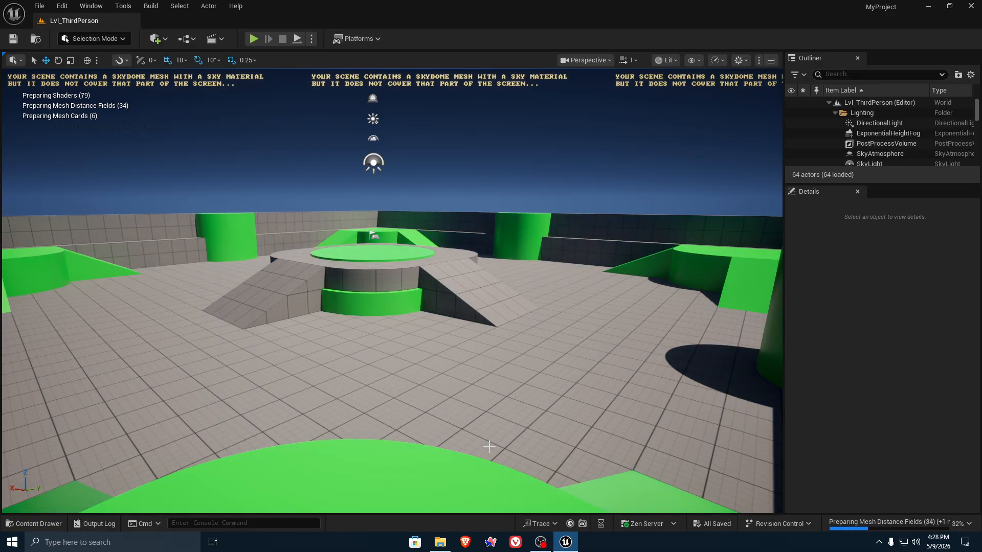
# - Play-test the Lvl_ThirdPerson level in the editor, running and jumping the character around the arena, and end the play session
pyautogui.press('w')
pyautogui.moveTo(489, 446); pyautogui.dragTo(481, 447, button='right')
pyautogui.press('s')
pyautogui.press('w')
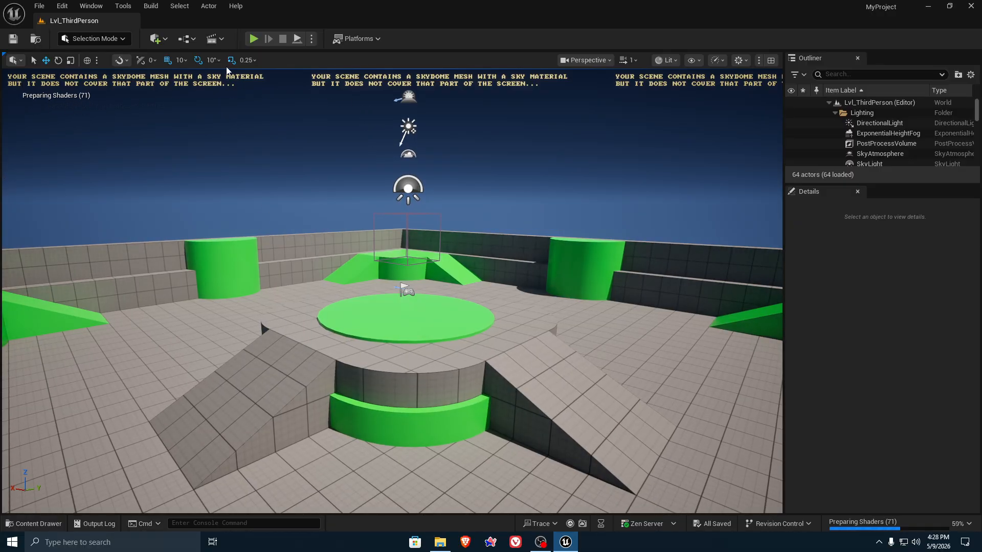
pyautogui.click(254, 40)
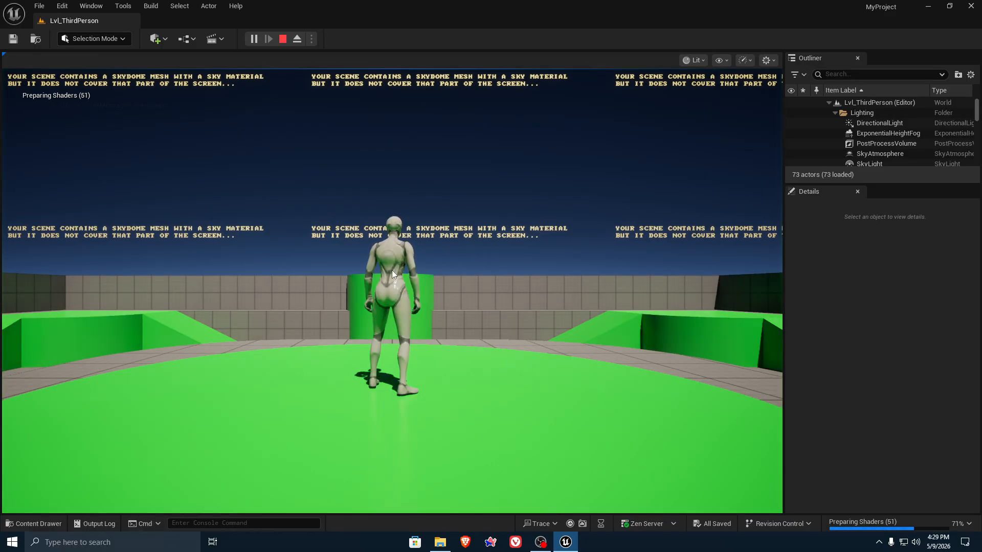
pyautogui.click(391, 270)
pyautogui.press('w')
pyautogui.press('a')
pyautogui.press('d')
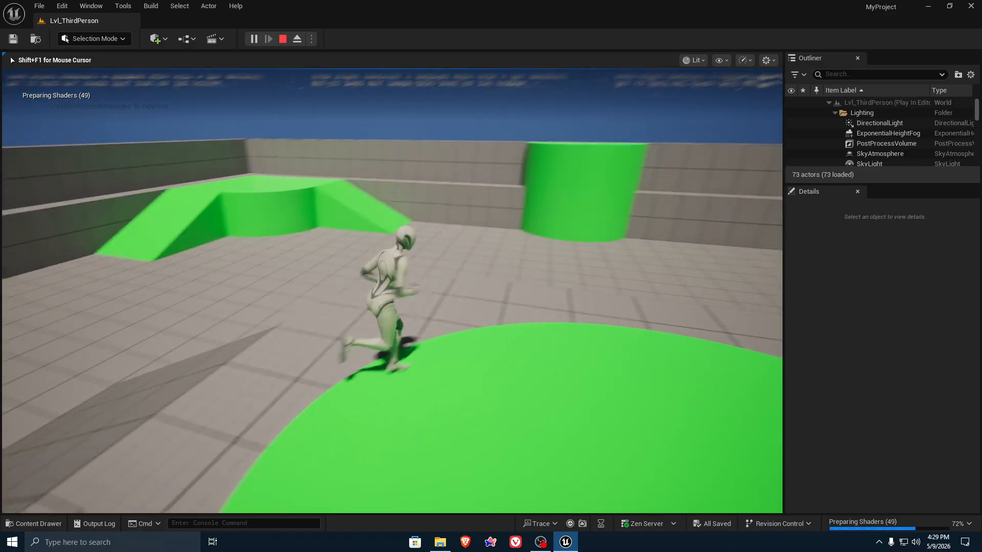
pyautogui.press('a')
pyautogui.press('d')
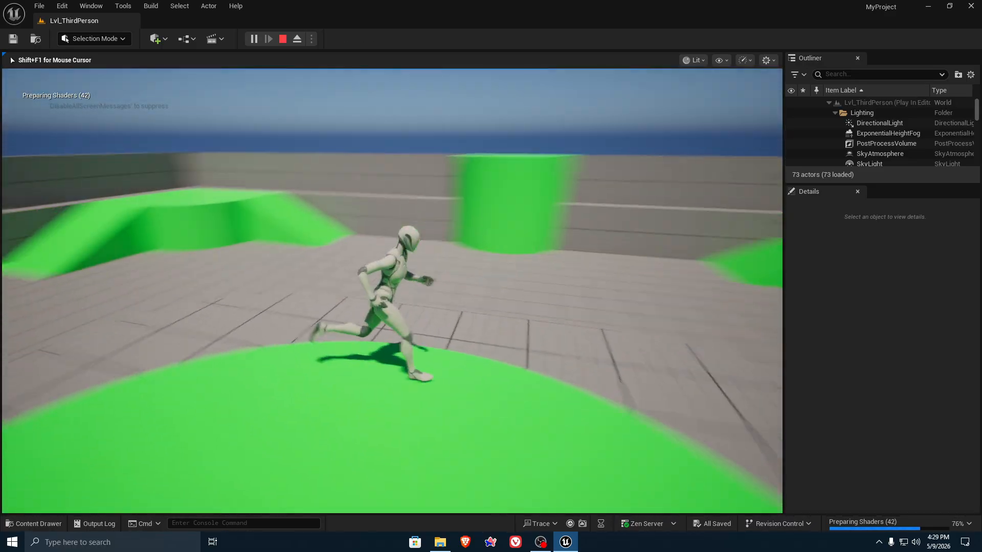
pyautogui.press('a')
pyautogui.press('w')
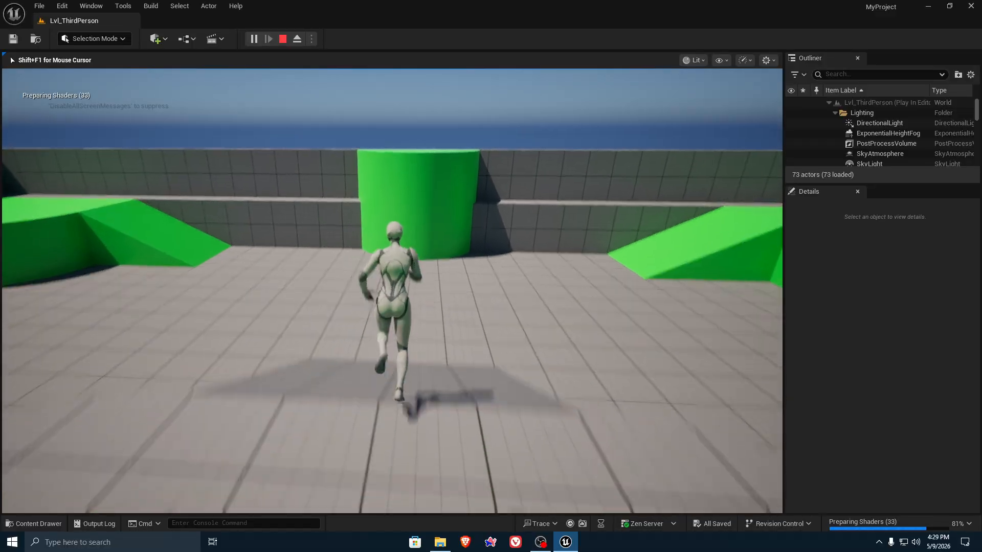
pyautogui.press('space')
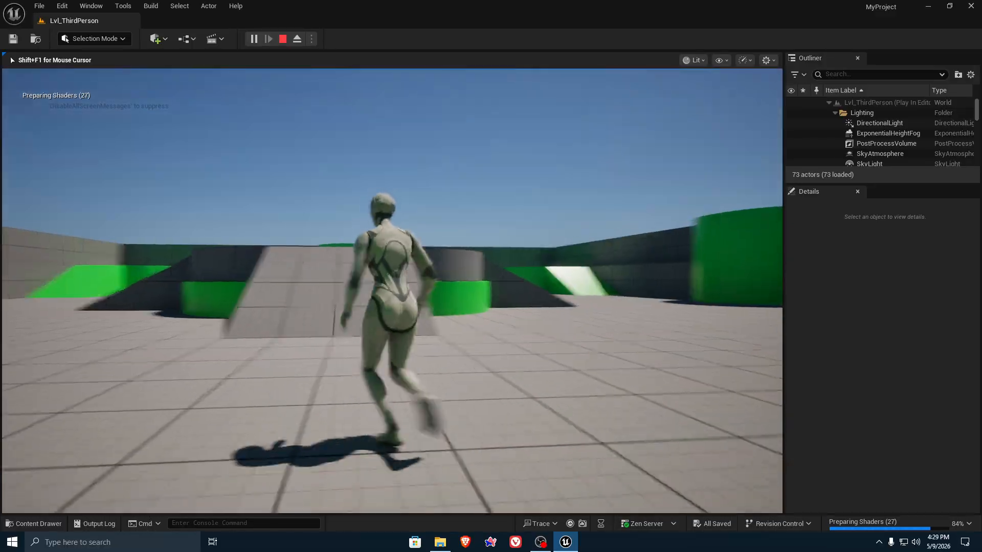
pyautogui.press('d')
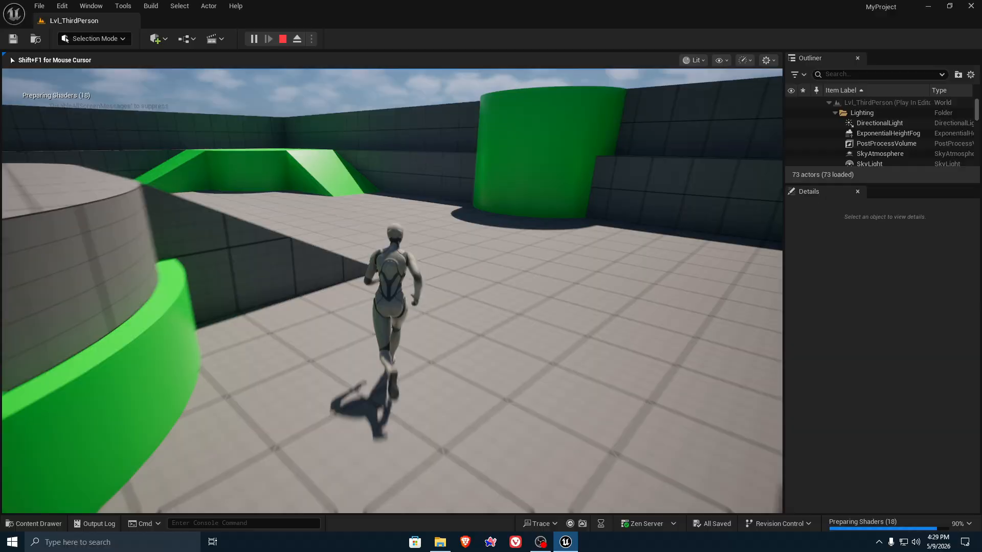
pyautogui.press('space')
pyautogui.press('Escape')
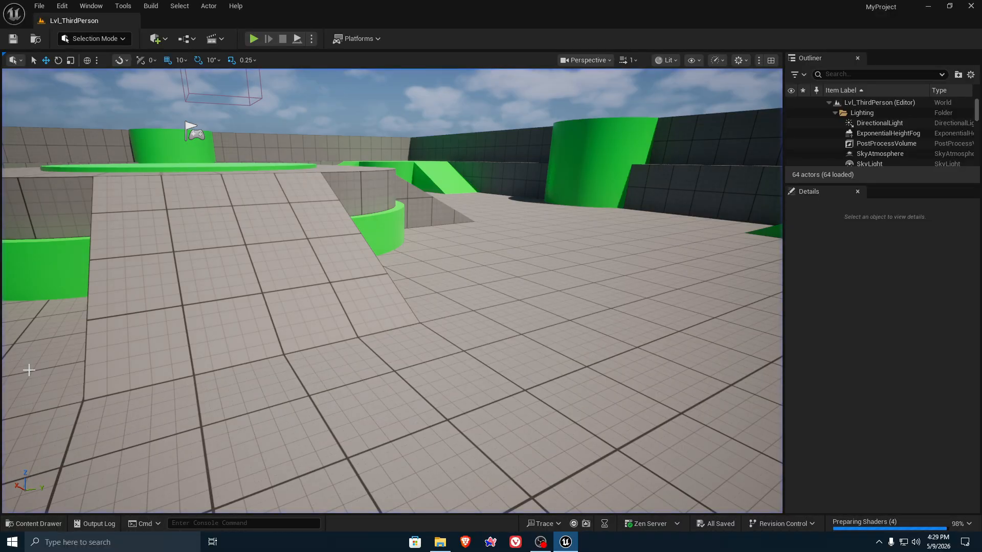
# - Run the third-person level again and test the character's running and jumping off the central platform
pyautogui.press('w')
pyautogui.moveTo(163, 95); pyautogui.dragTo(102, 95, button='right')
pyautogui.hotkey('alt', 'p')
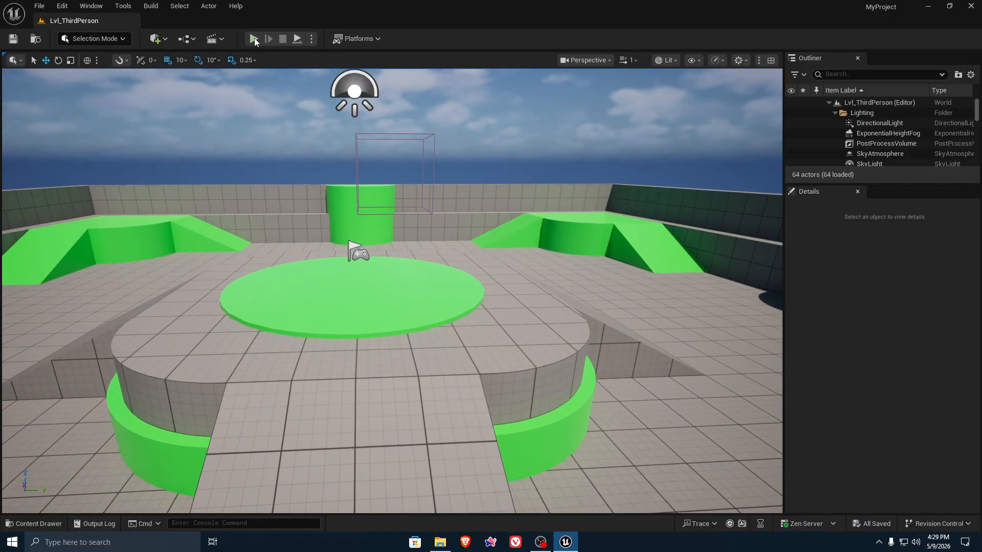
pyautogui.press('w')
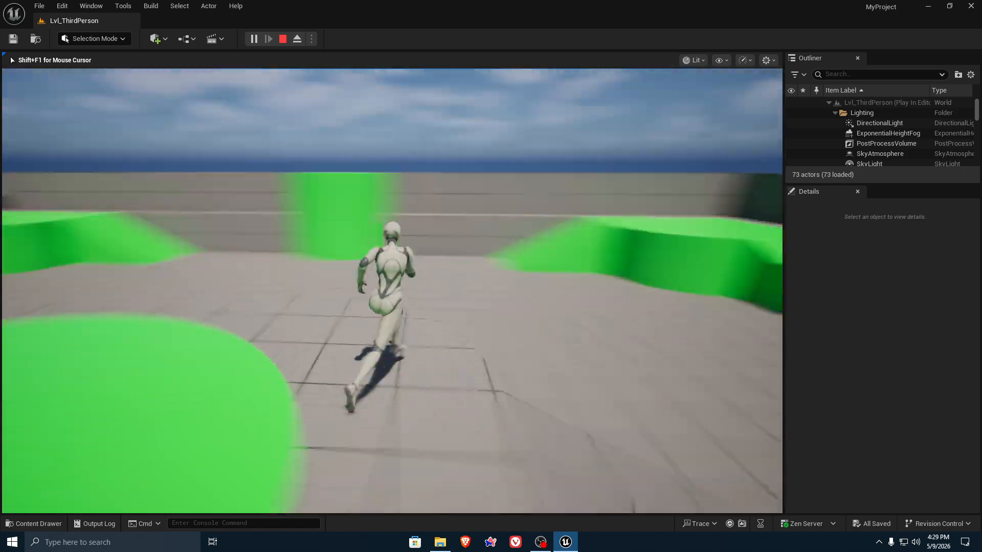
pyautogui.press('space')
pyautogui.press('w')
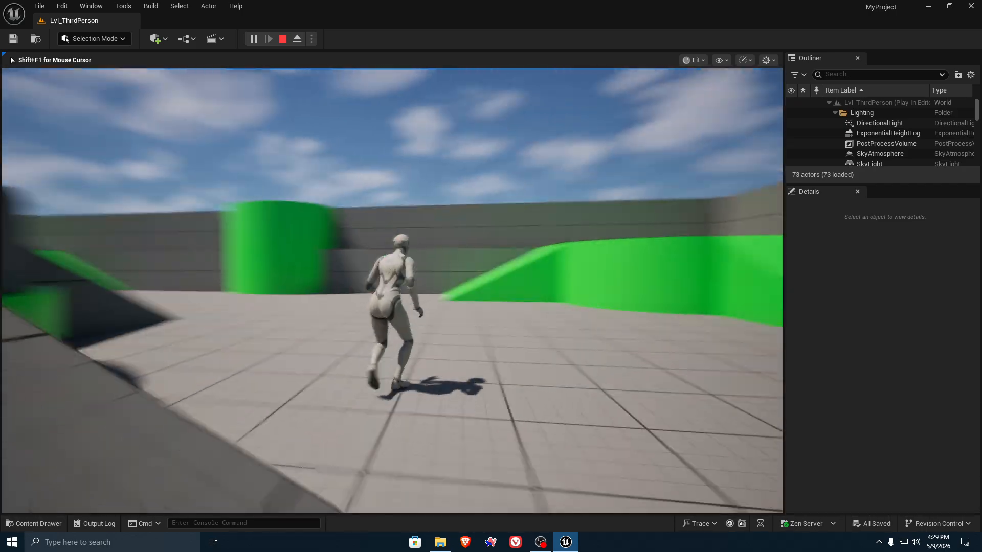
pyautogui.press('s')
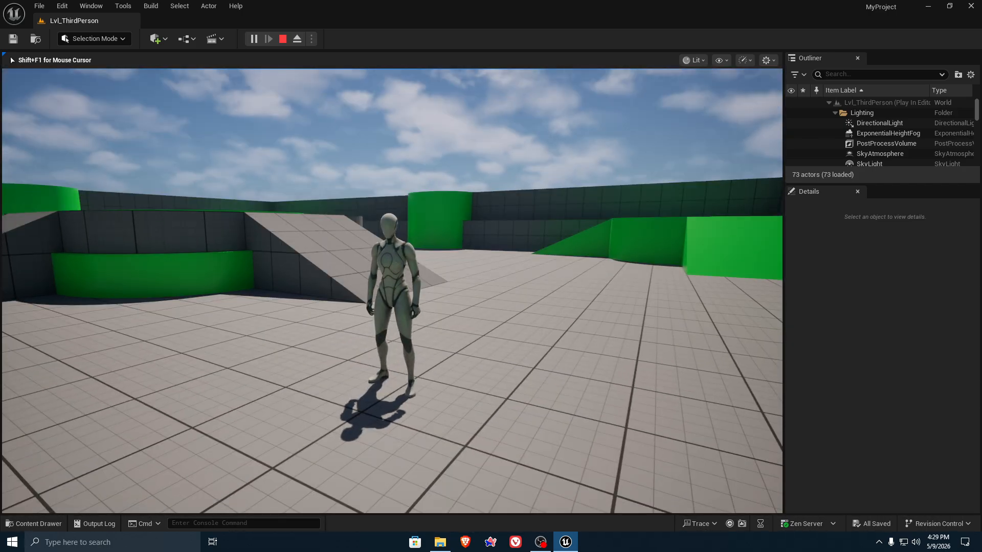